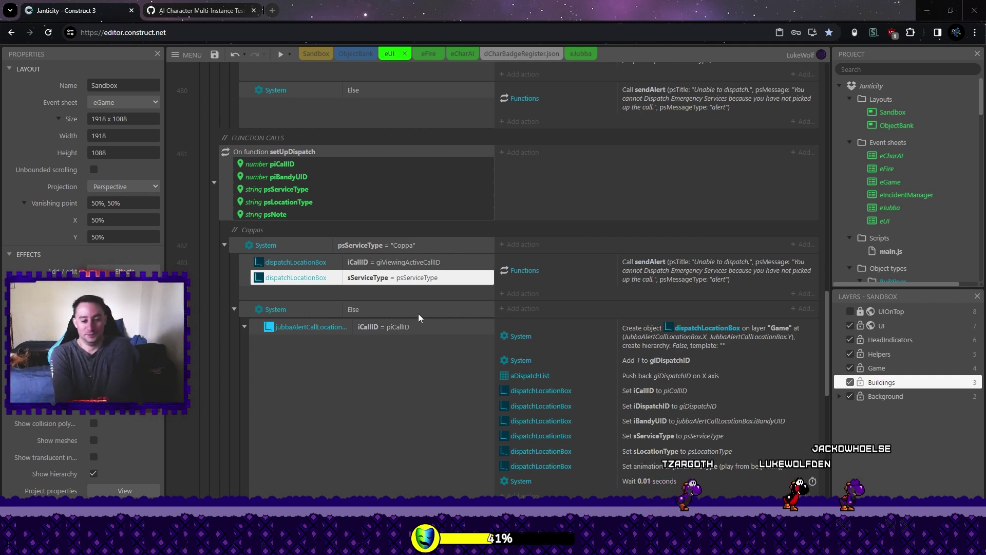
Read the item 14 note in GitHub issue #14 about Coppas stuck in chasing loops
{"action": "key", "text": "alt+Tab"}
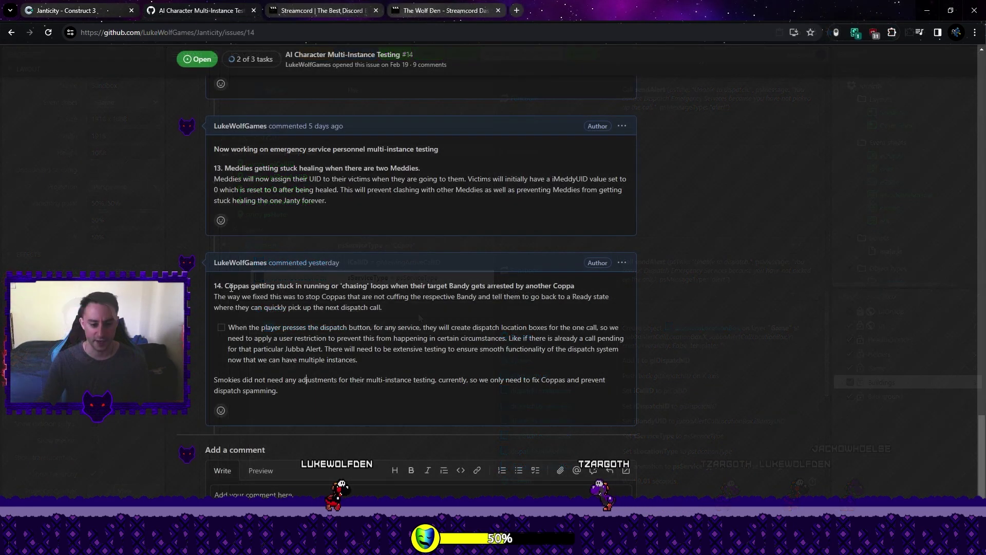
{"action": "mouse_move", "coordinate": [223, 288]}
{"action": "left_mouse_down"}
{"action": "mouse_move", "coordinate": [411, 308]}
{"action": "mouse_move", "coordinate": [493, 297]}
{"action": "mouse_move", "coordinate": [452, 307]}
{"action": "left_mouse_up"}
{"action": "left_click", "coordinate": [451, 305]}
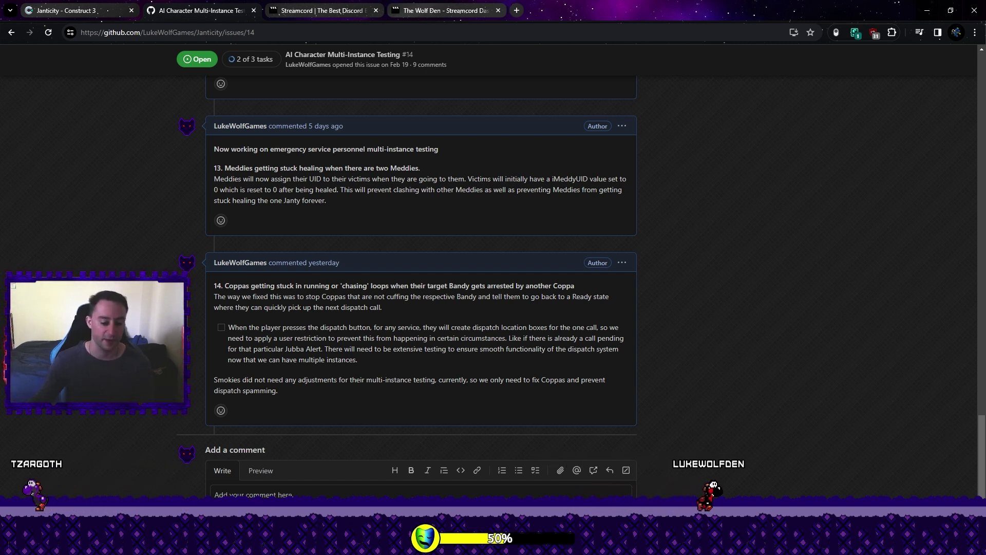
Dispatch Coppas to Janty's emergency call in the Janticity game preview
{"action": "mouse_move", "coordinate": [413, 545]}
{"action": "left_click", "coordinate": [580, 477]}
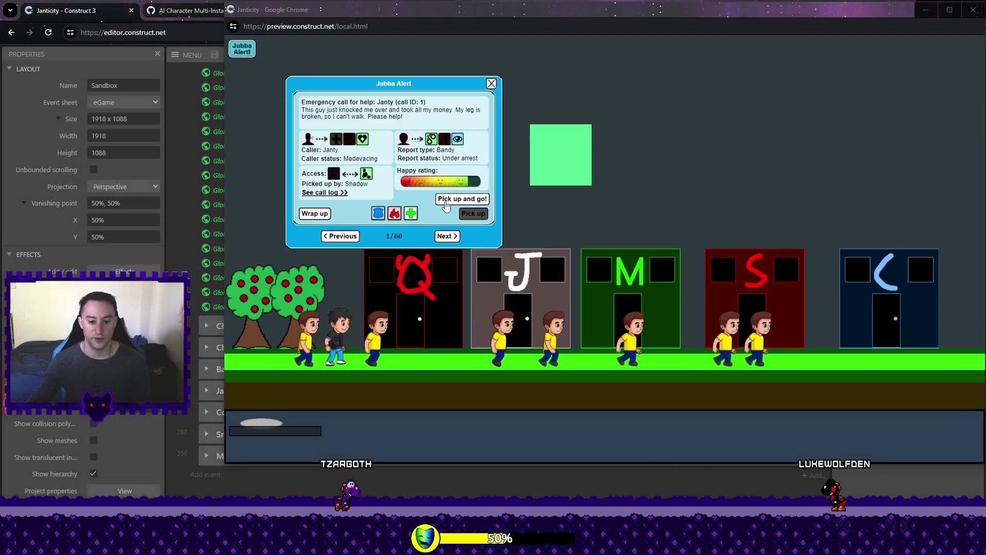
{"action": "left_click", "coordinate": [378, 213]}
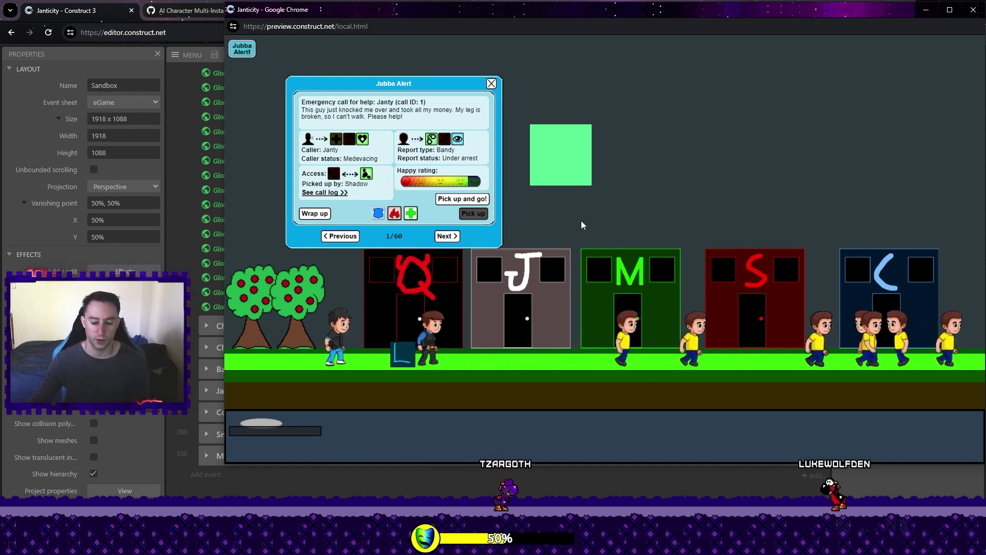
Start a fresh run and reopen the Jubba Alert call dialog
{"action": "left_click", "coordinate": [179, 239]}
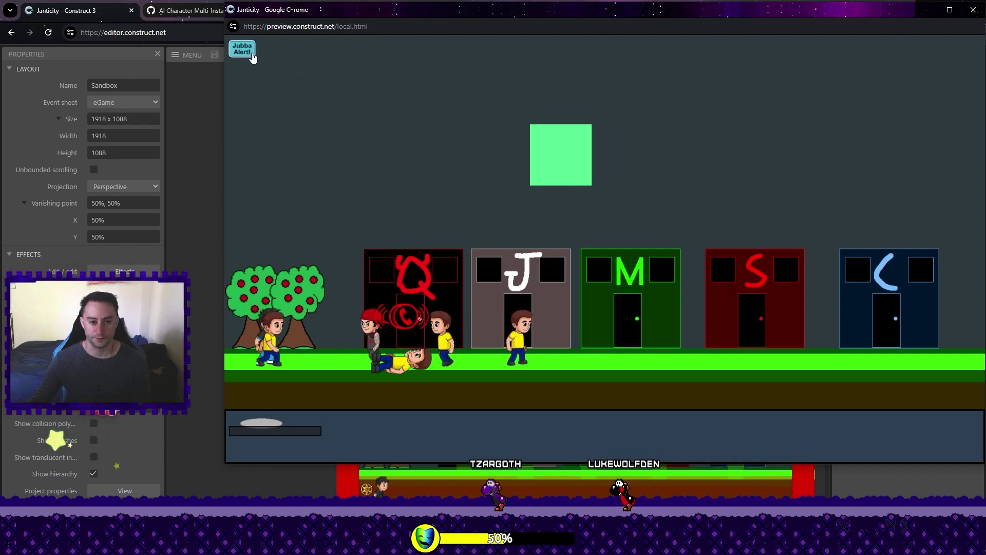
{"action": "left_click", "coordinate": [252, 54]}
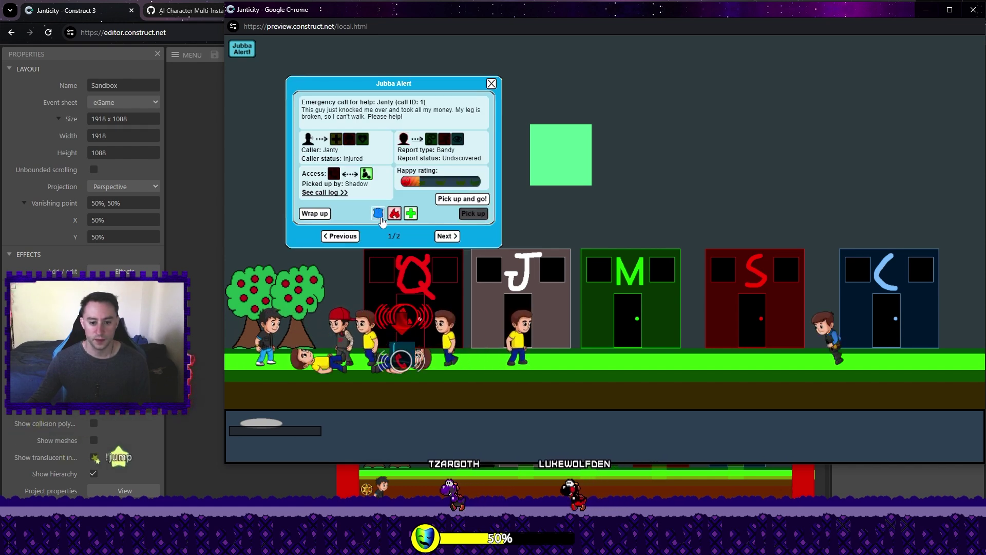
{"action": "mouse_move", "coordinate": [381, 220]}
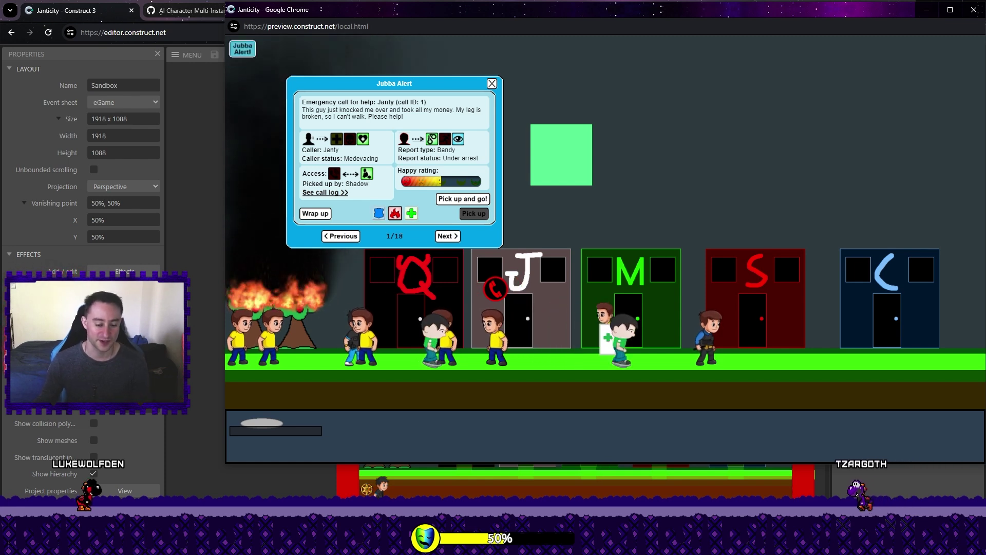
Inspect a Coppa, then pick up Janty's call ID 2 and dispatch Coppas to it
{"action": "key", "text": "alt+Tab"}
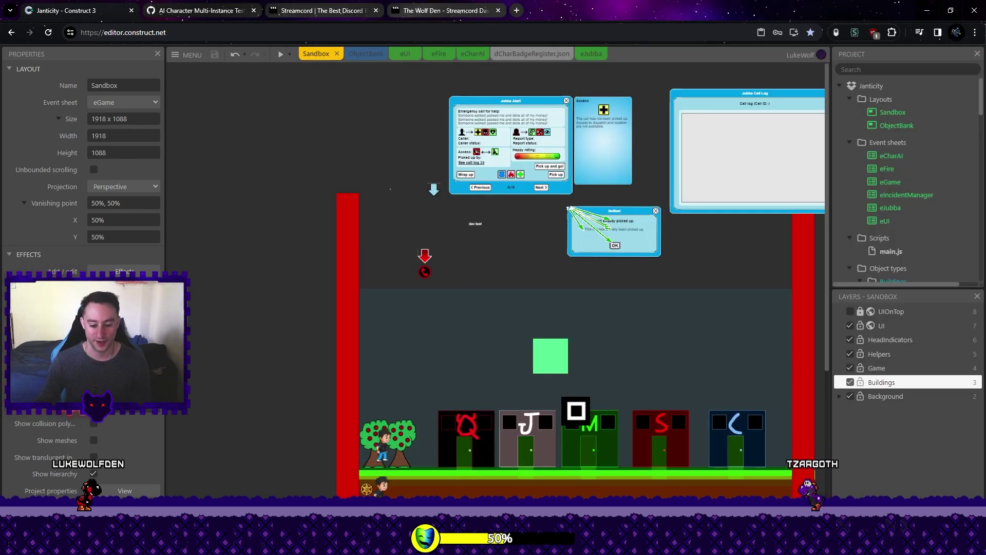
{"action": "key", "text": "alt+Tab"}
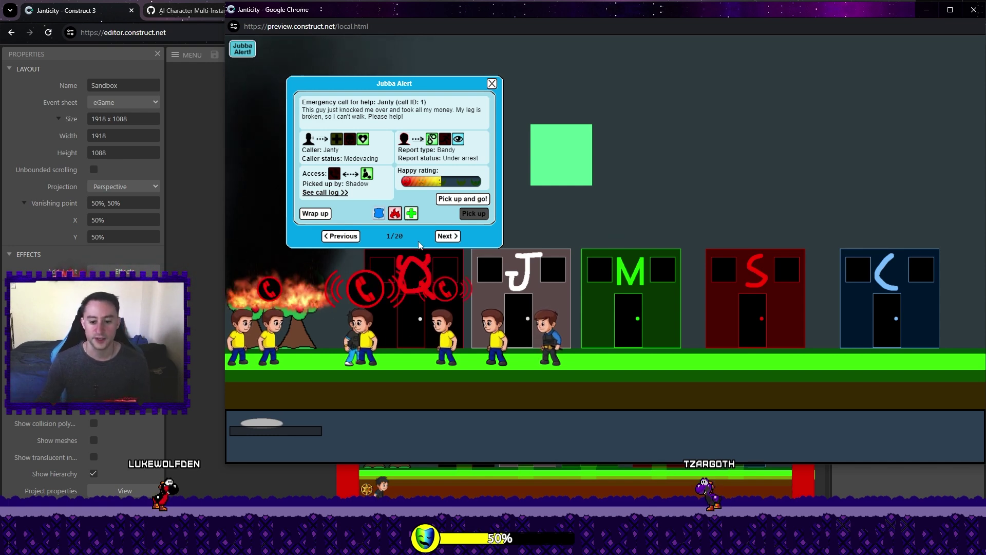
{"action": "left_click", "coordinate": [362, 341]}
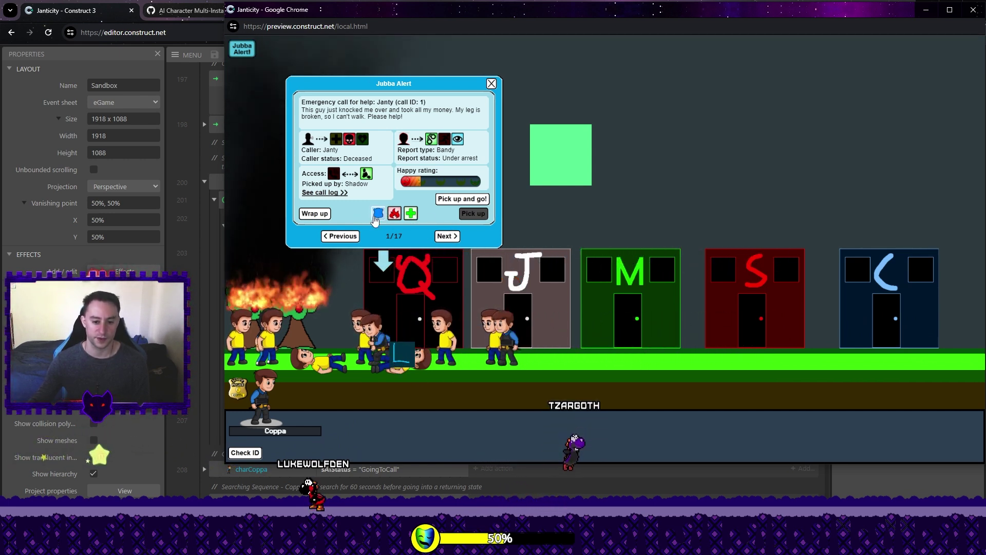
{"action": "left_click", "coordinate": [377, 215]}
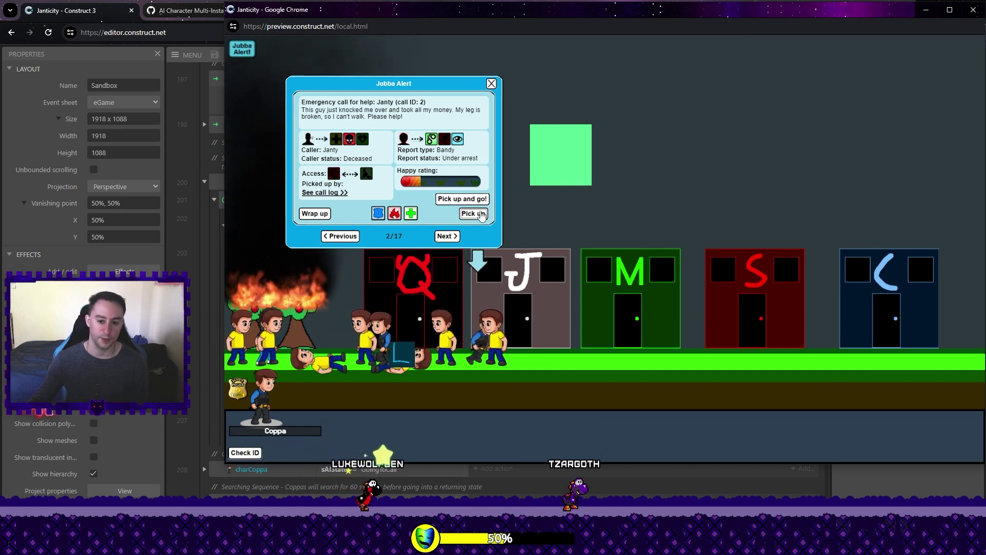
{"action": "left_click", "coordinate": [480, 214]}
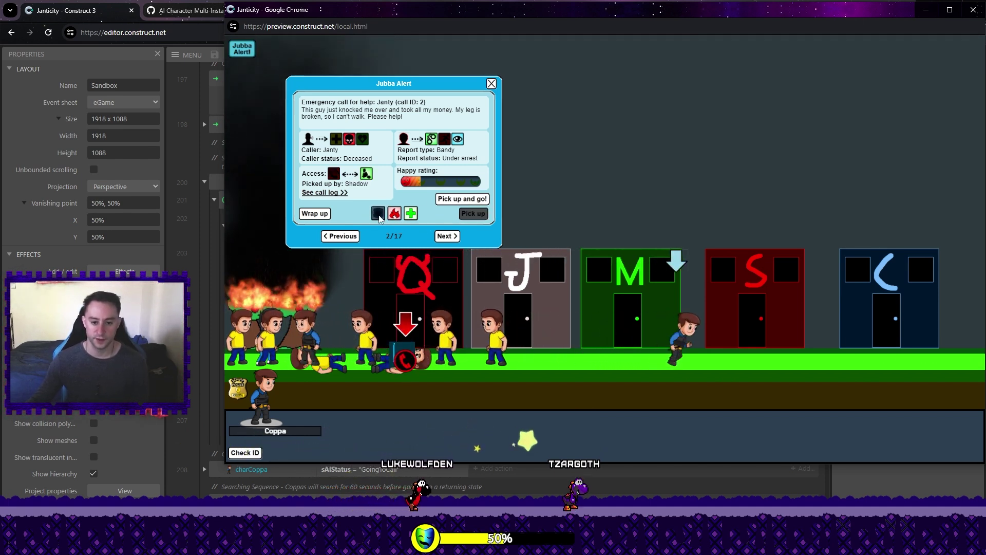
{"action": "left_click", "coordinate": [379, 214]}
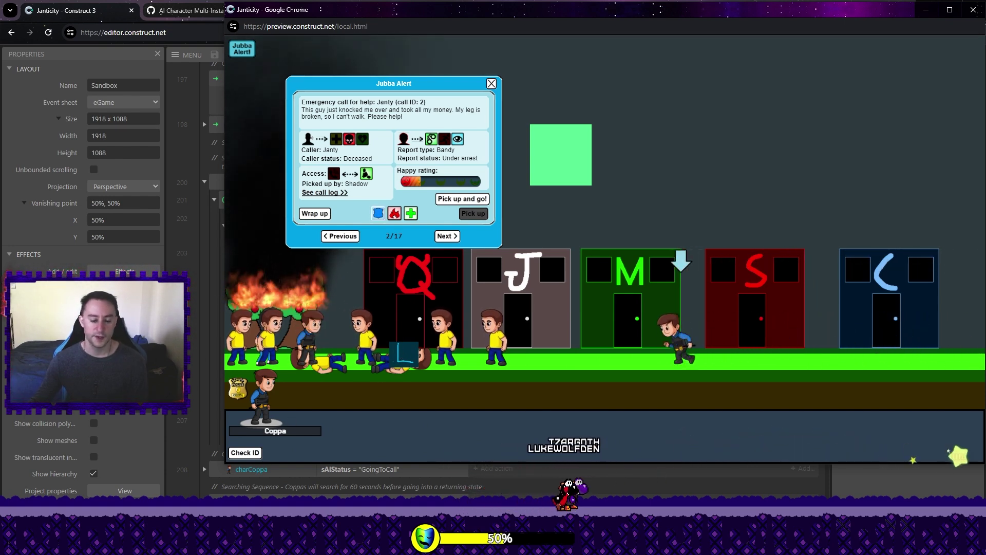
Back in the editor's event sheet, open the Sandbox layout
{"action": "key", "text": "alt+Tab"}
{"action": "scroll", "coordinate": [354, 394], "scroll_direction": "down", "scroll_amount": 2}
{"action": "scroll", "coordinate": [354, 393], "scroll_direction": "up", "scroll_amount": 2}
{"action": "left_click", "coordinate": [314, 53]}
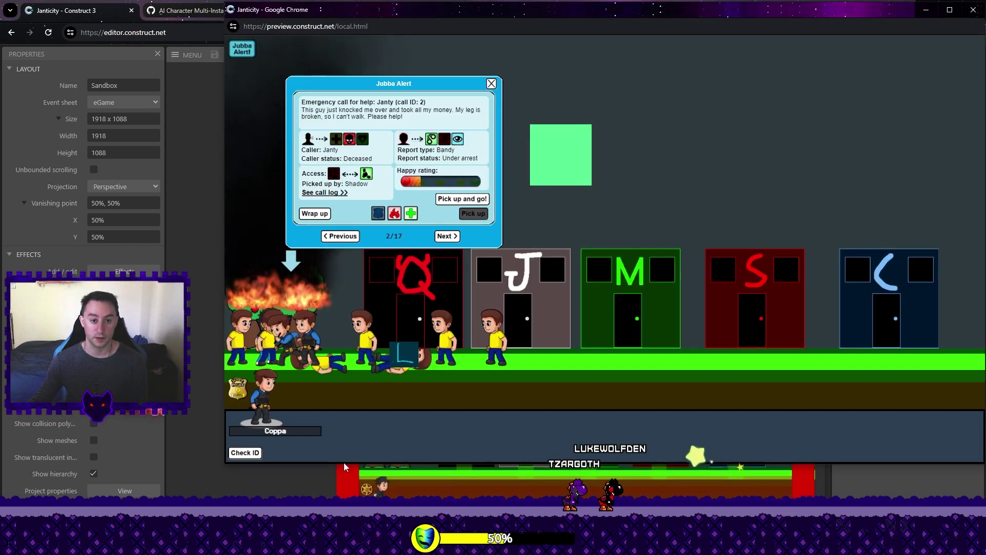
Open the eCharAI event sheet to check the charCoppa sAIStatus events
{"action": "left_click", "coordinate": [344, 466]}
{"action": "left_click", "coordinate": [467, 54]}
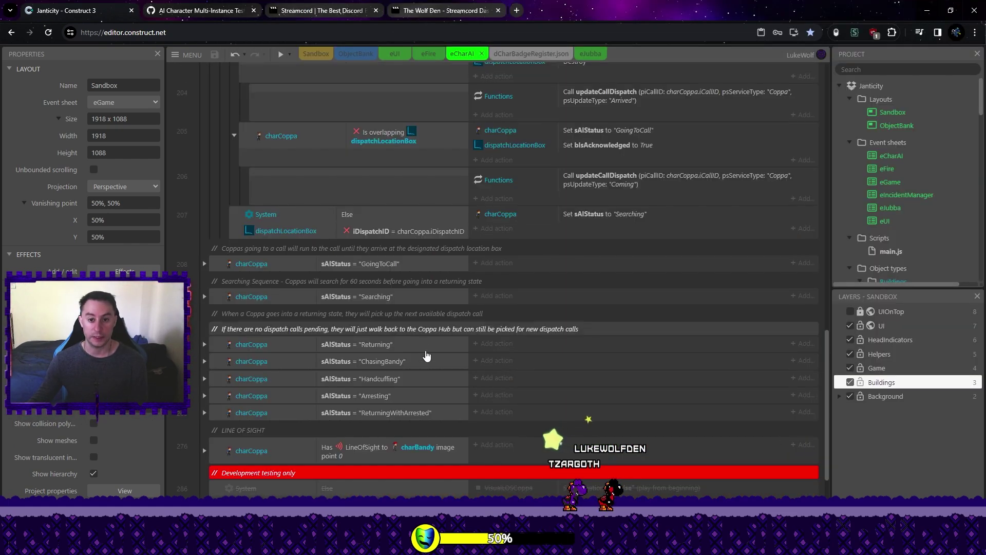
{"action": "left_click", "coordinate": [182, 14]}
Dispatch both Coppas and Smokeys to Janty's call in the preview
{"action": "key", "text": "alt+Tab"}
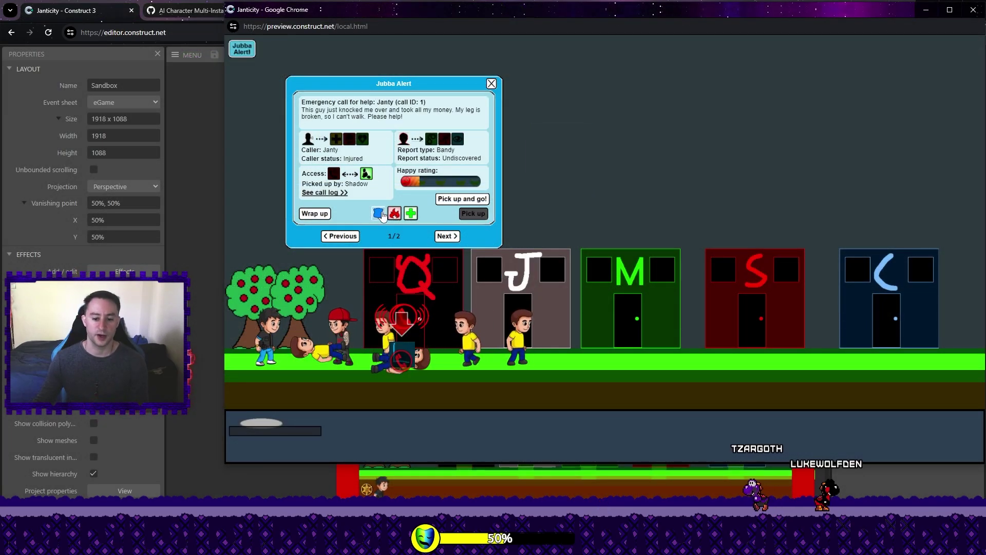
{"action": "left_click", "coordinate": [382, 215]}
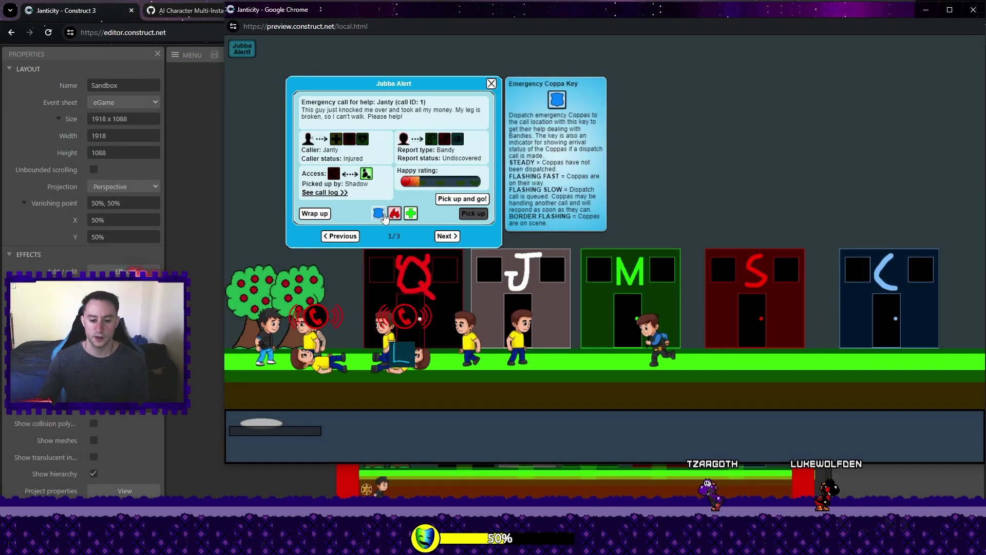
{"action": "left_click", "coordinate": [395, 213]}
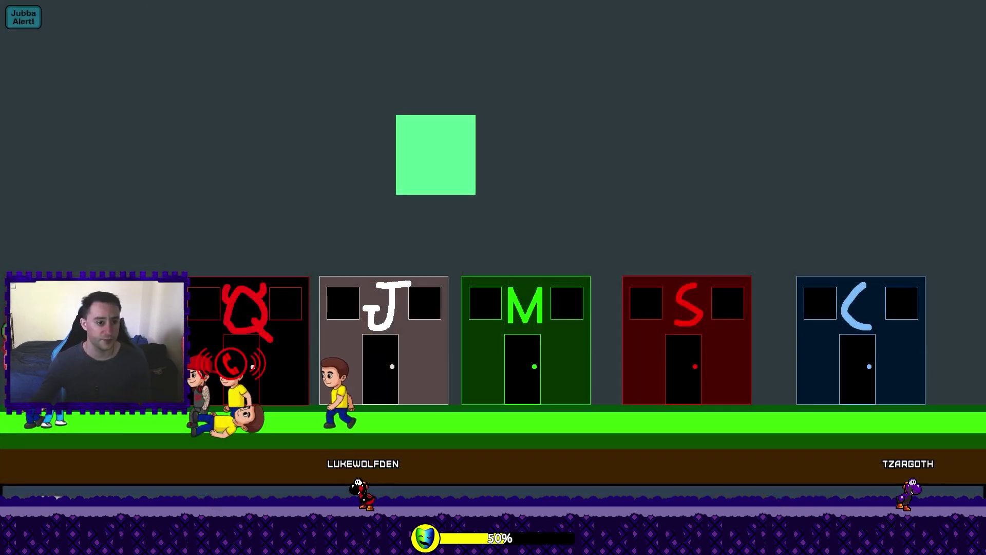
Pick up Janty's call, then exit full screen and make the preview window taller
{"action": "left_click", "coordinate": [231, 362]}
{"action": "left_click", "coordinate": [315, 235]}
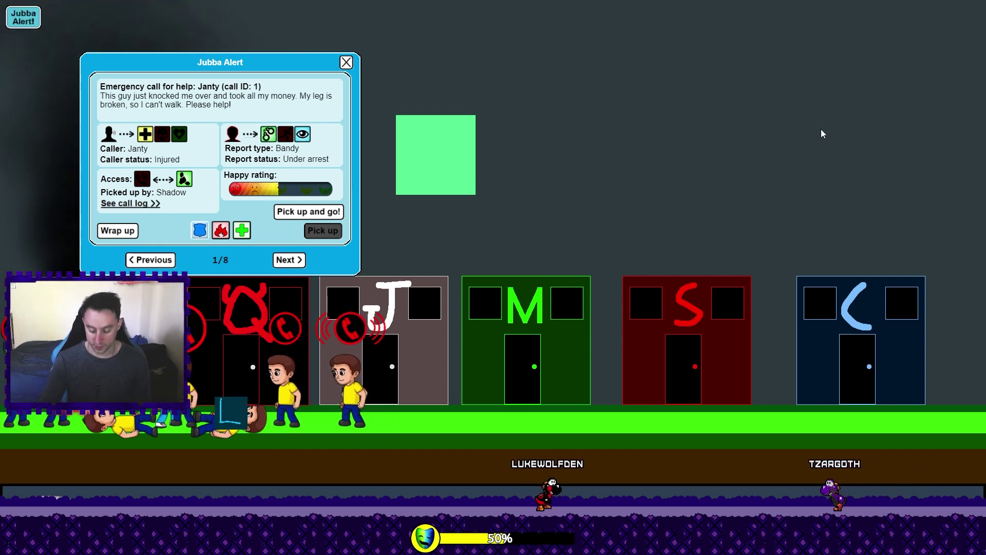
{"action": "key", "text": "F11"}
{"action": "mouse_move", "coordinate": [634, 7]}
{"action": "left_mouse_down"}
{"action": "mouse_move", "coordinate": [610, 22]}
{"action": "mouse_move", "coordinate": [604, 11]}
{"action": "left_mouse_up"}
{"action": "left_click_drag", "start_coordinate": [358, 384], "coordinate": [362, 464]}
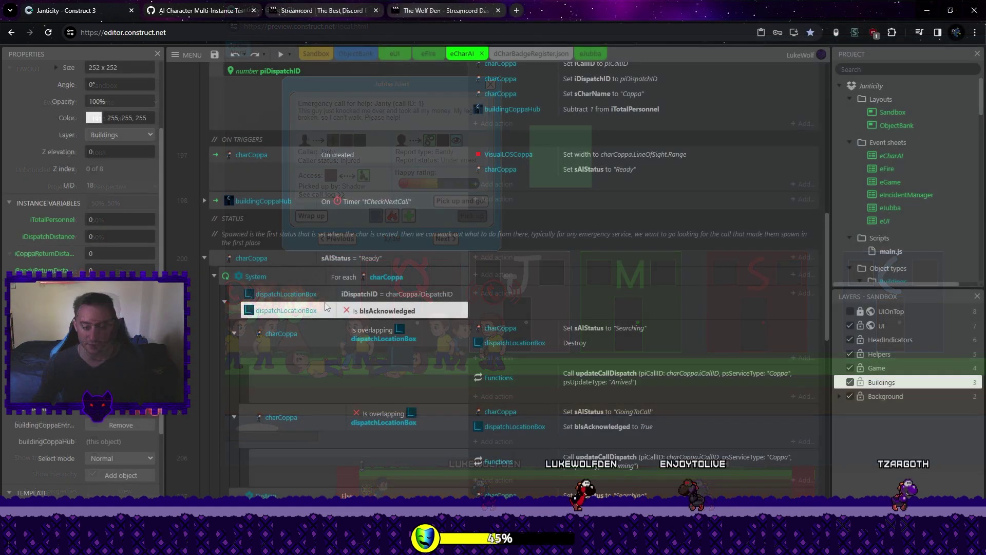
Review the Coppa conditions: overlapping dispatchLocationBox, iDispatchID match and bIsAcknowledged
{"action": "left_click", "coordinate": [362, 334]}
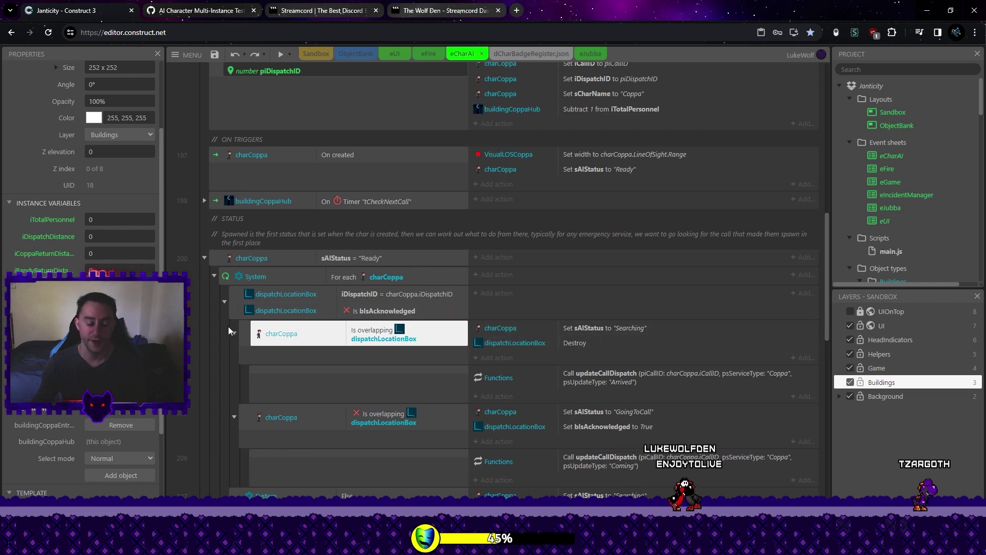
{"action": "left_click", "coordinate": [368, 308]}
{"action": "key", "text": "Up"}
{"action": "left_click", "coordinate": [366, 312]}
Preview the Sandbox layout with F5
{"action": "scroll", "coordinate": [329, 306], "scroll_direction": "down", "scroll_amount": 2}
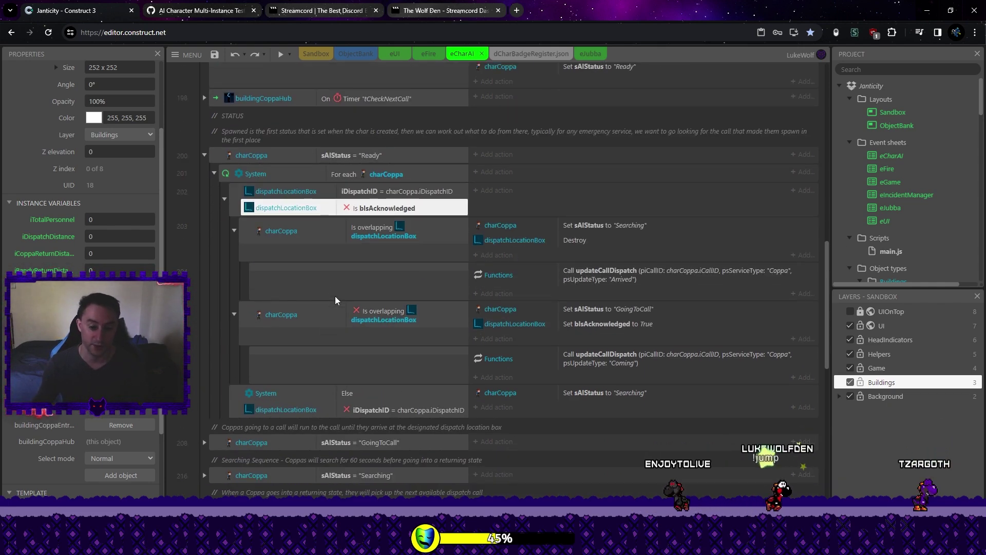
{"action": "scroll", "coordinate": [334, 296], "scroll_direction": "up", "scroll_amount": 1}
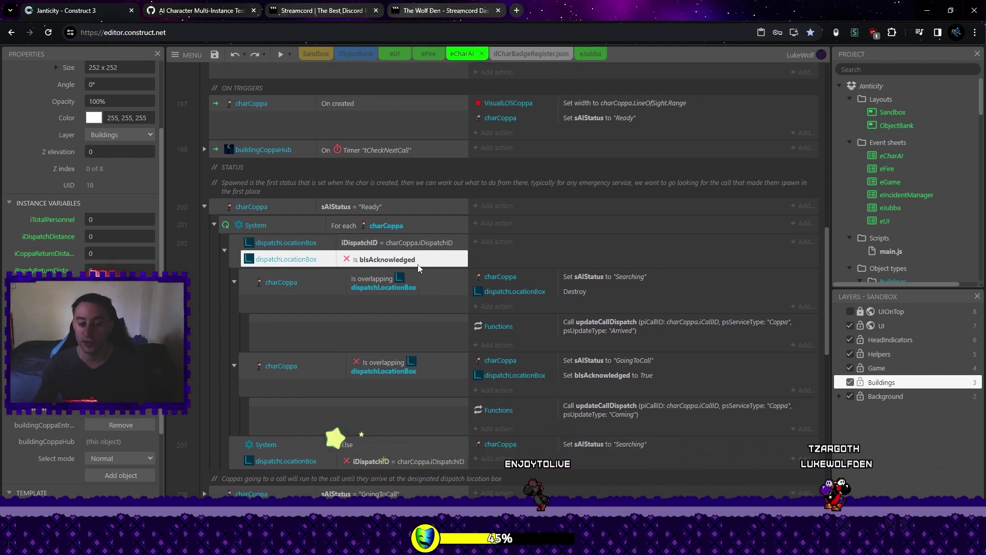
{"action": "key", "text": "F5"}
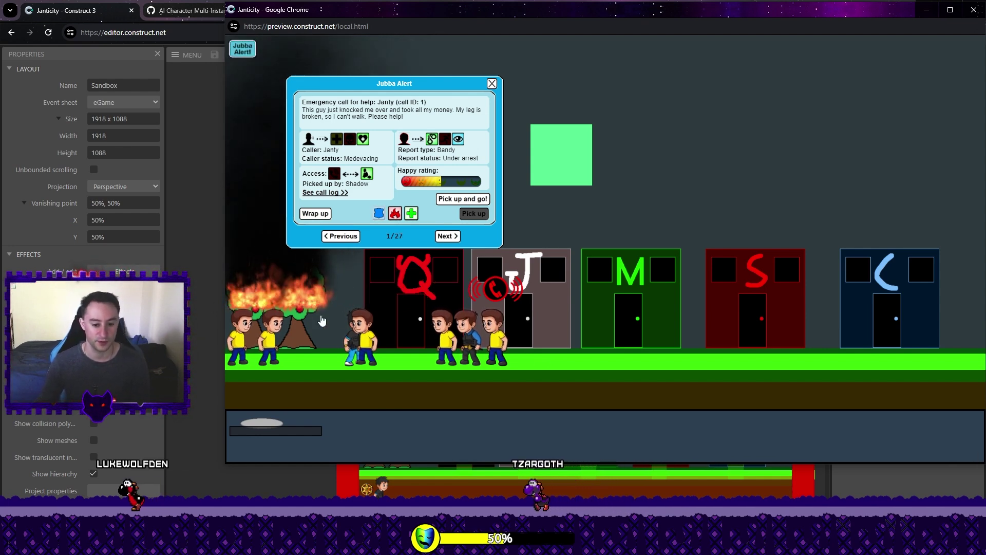
In eCharAI, fold up the Bandy AI and Coppa AI event groups, then bring the preview forward
{"action": "left_click", "coordinate": [204, 247]}
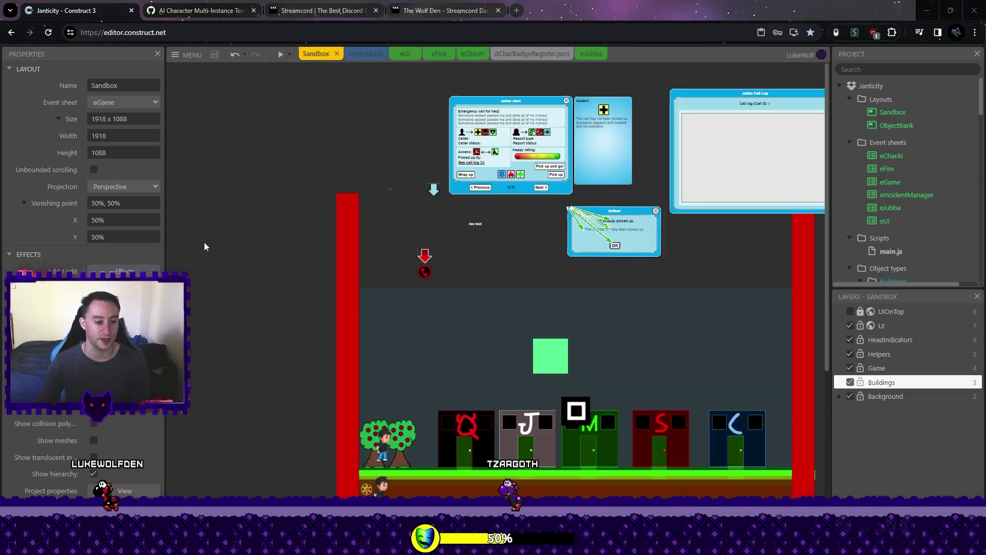
{"action": "left_click", "coordinate": [473, 54]}
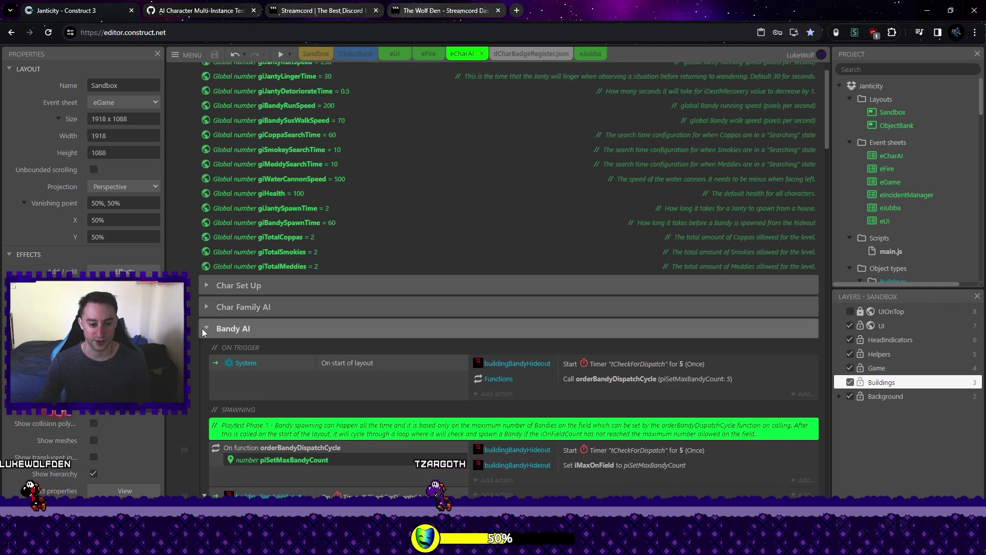
{"action": "left_click", "coordinate": [216, 329]}
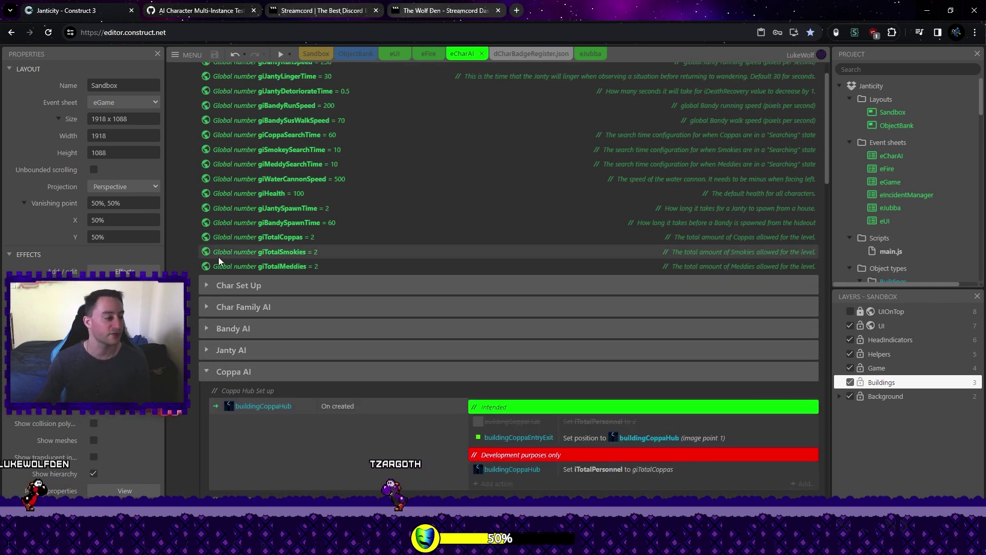
{"action": "left_click", "coordinate": [208, 370]}
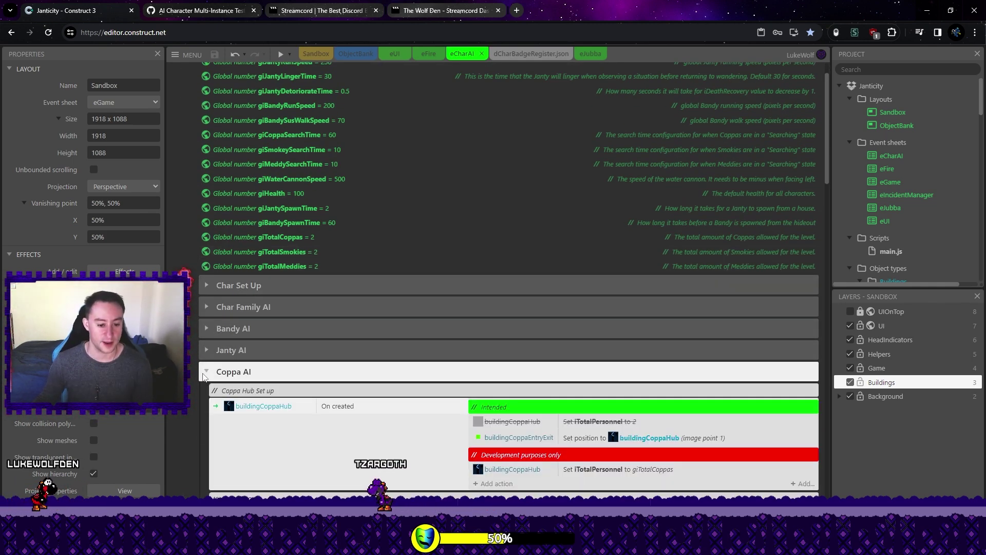
{"action": "left_click", "coordinate": [205, 372]}
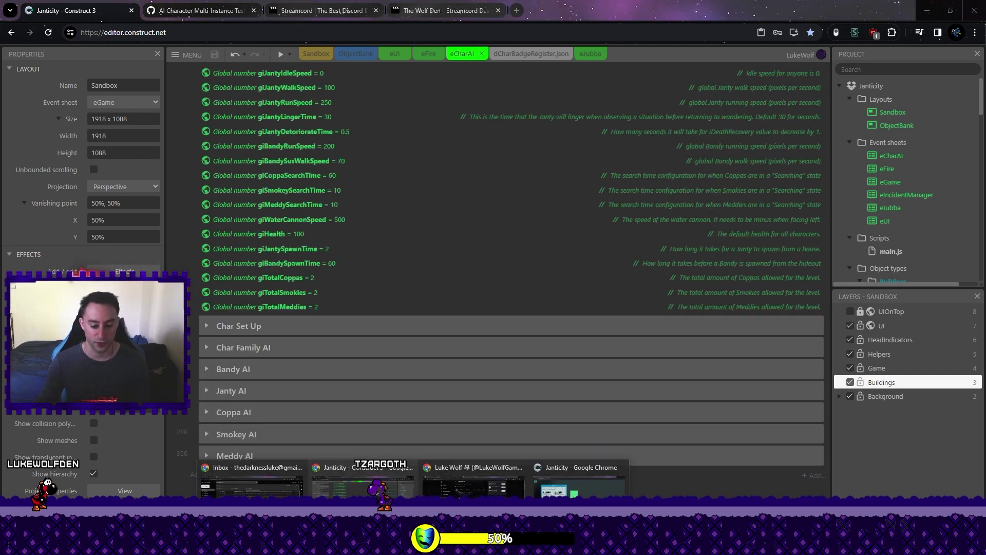
{"action": "left_click", "coordinate": [580, 480]}
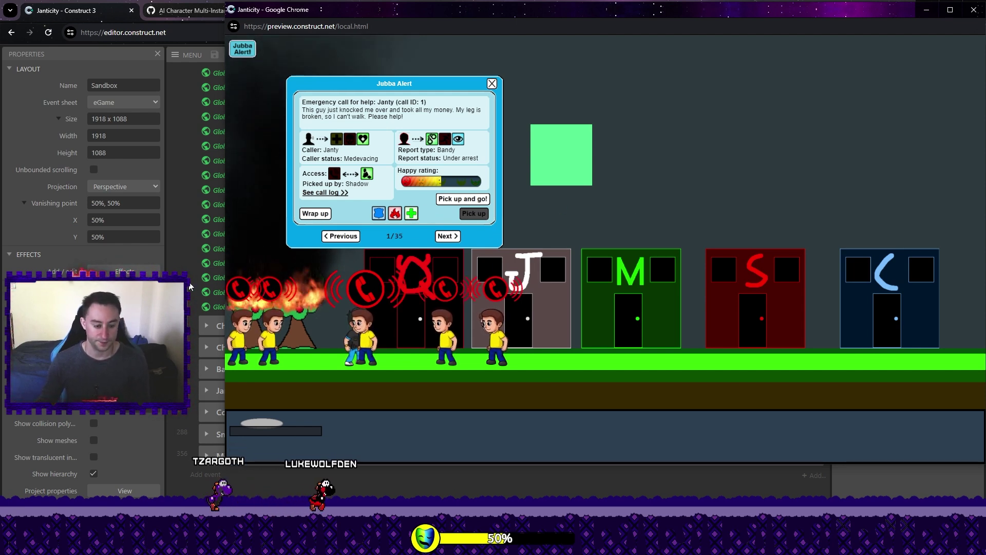
Move the player with jump and left arrow keys, then dispatch medics to the injured caller
{"action": "key", "text": "alt+Tab"}
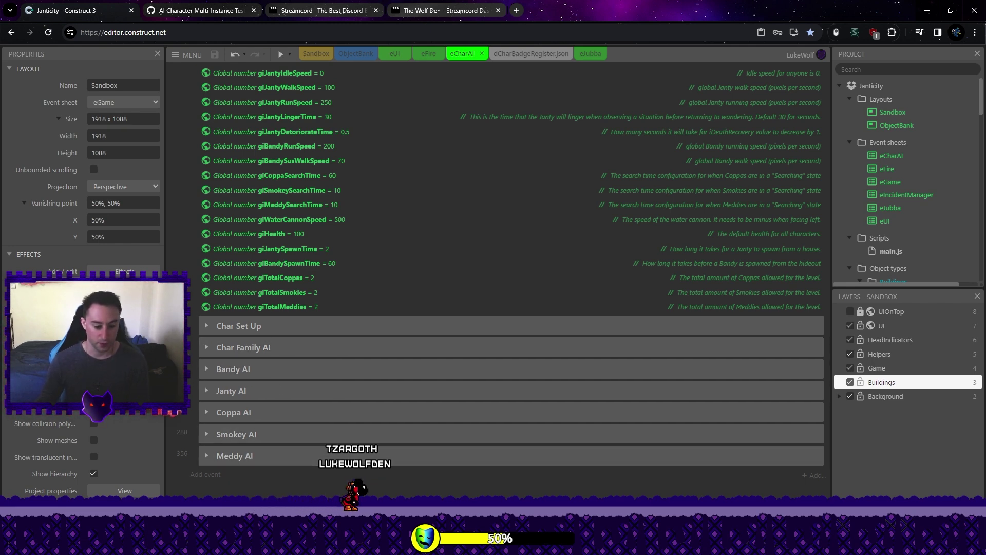
{"action": "key", "text": "alt+Tab"}
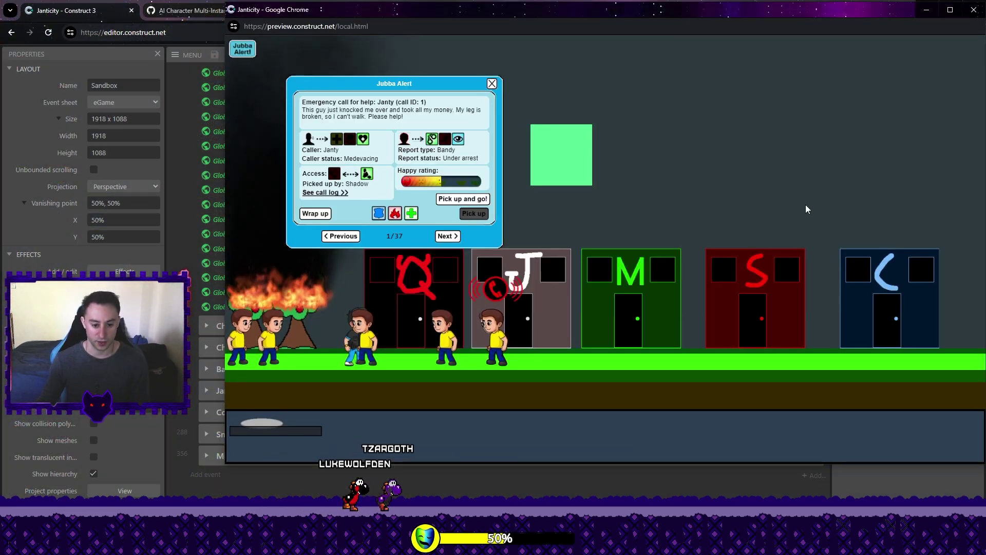
{"action": "key", "text": "Up"}
{"action": "key", "text": "Left"}
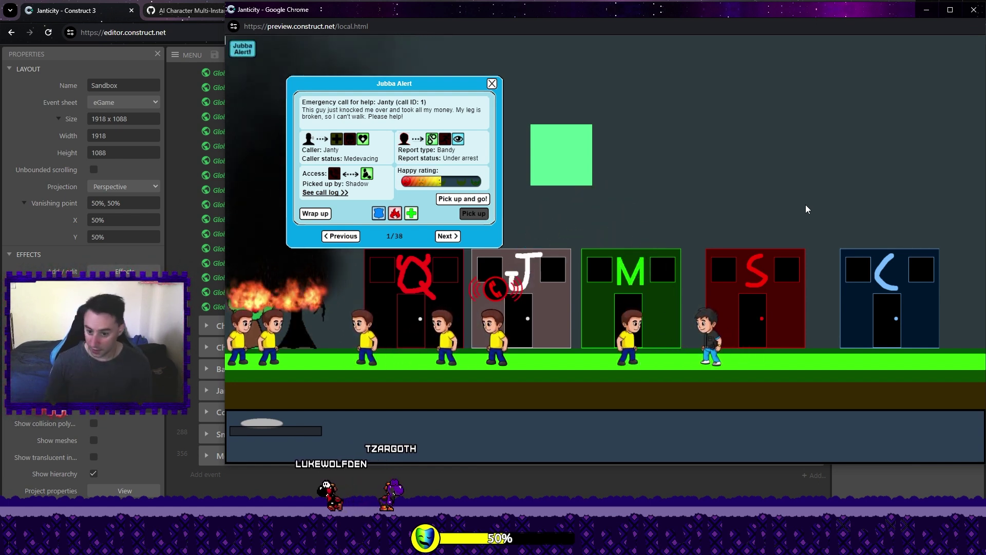
{"action": "key", "text": "Left"}
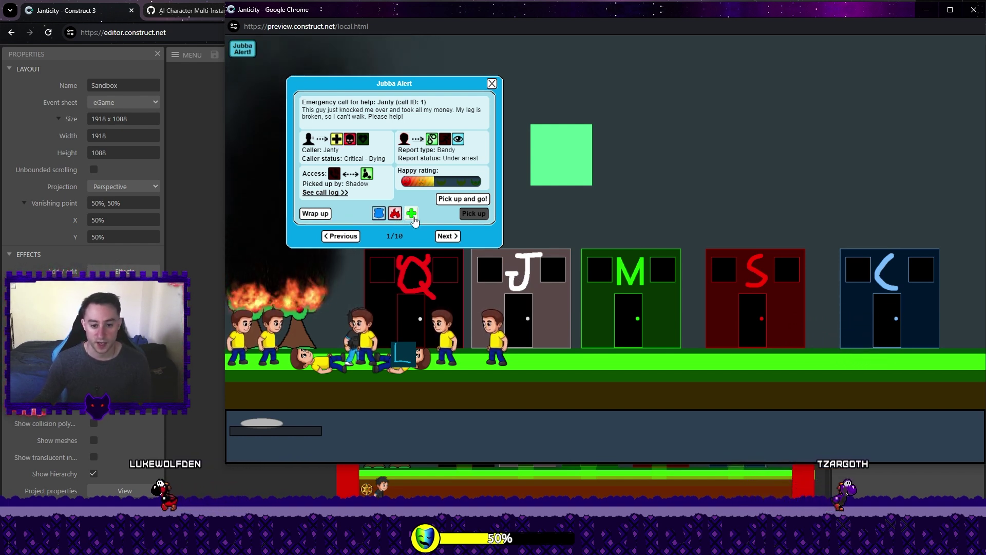
{"action": "left_click", "coordinate": [412, 214]}
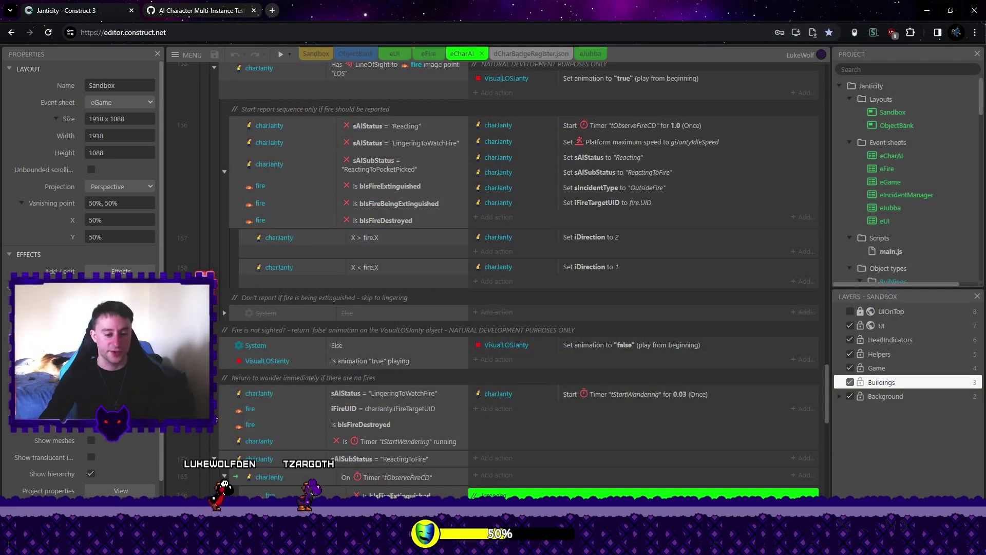
{"action": "scroll", "coordinate": [242, 380], "scroll_direction": "up", "scroll_amount": 5}
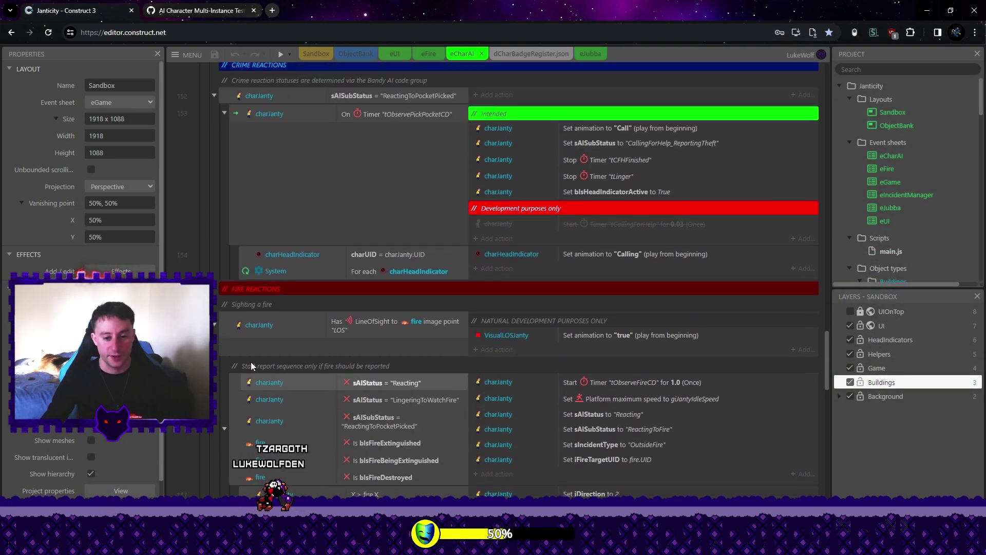
{"action": "scroll", "coordinate": [250, 356], "scroll_direction": "down", "scroll_amount": 3}
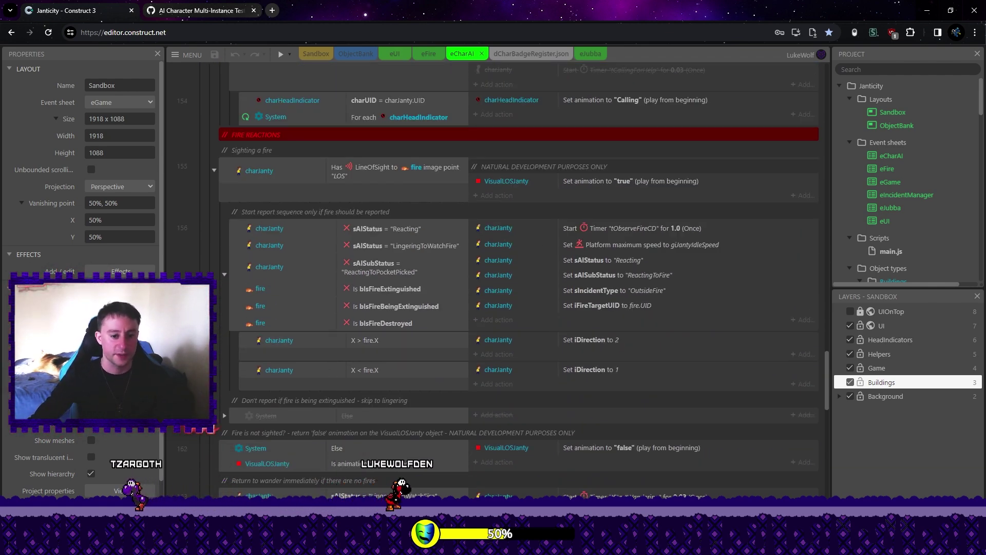
{"action": "scroll", "coordinate": [227, 365], "scroll_direction": "down", "scroll_amount": 1}
{"action": "left_click", "coordinate": [224, 361]}
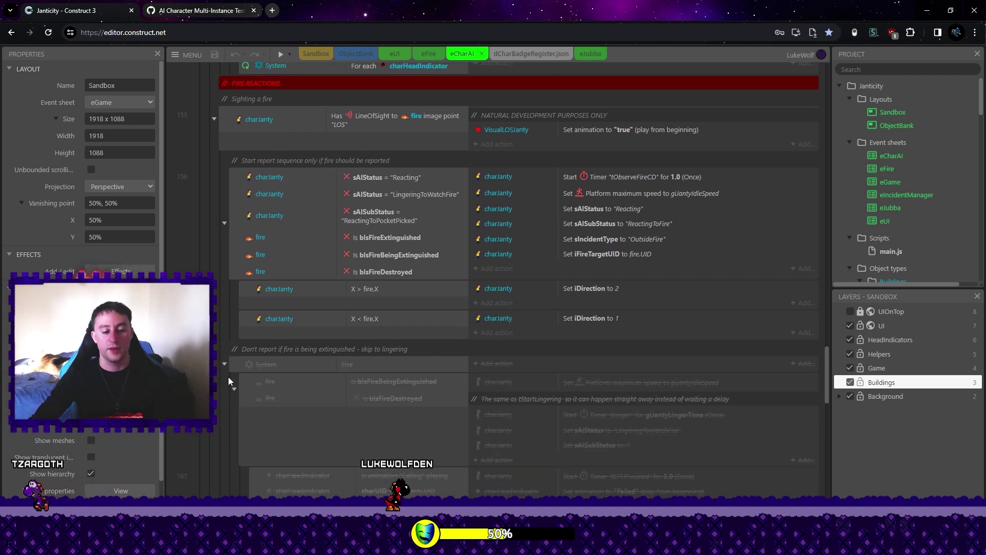
{"action": "left_click", "coordinate": [224, 363]}
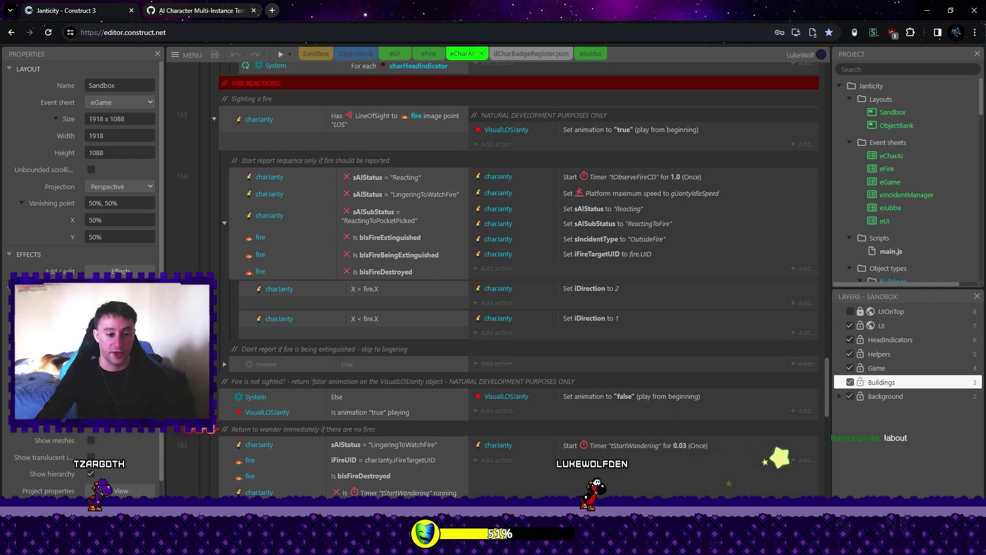
{"action": "scroll", "coordinate": [220, 283], "scroll_direction": "down", "scroll_amount": 1}
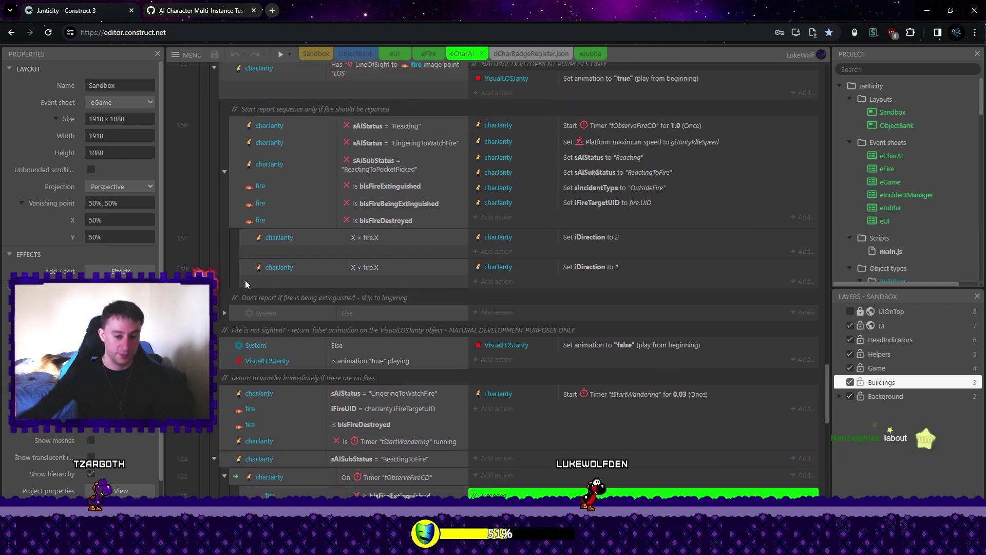